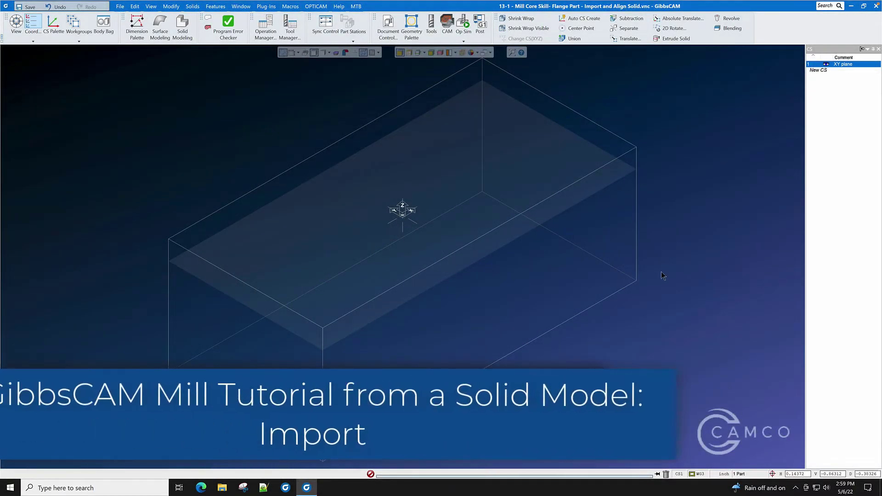
Step: Import the Parasolid file GC Flange Import 1.x_t into the part, keeping the Parasolid file type
scroll(661, 272, "down", 1)
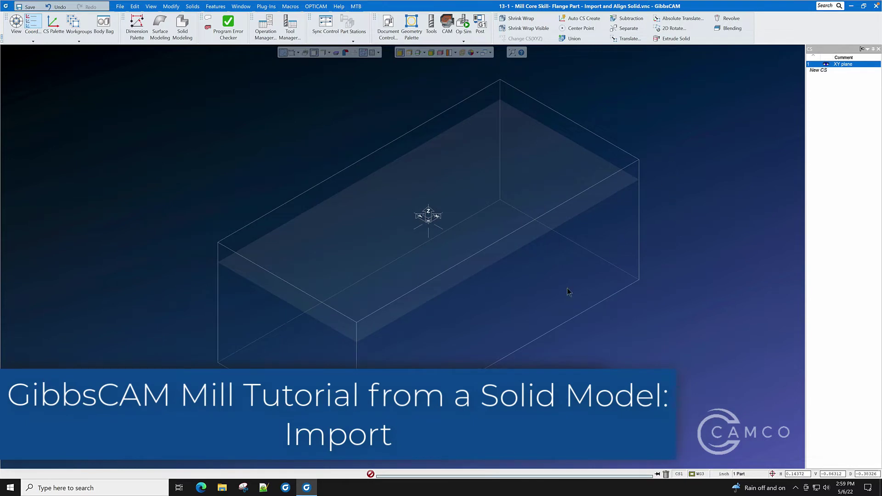
scroll(545, 309, "down", 1)
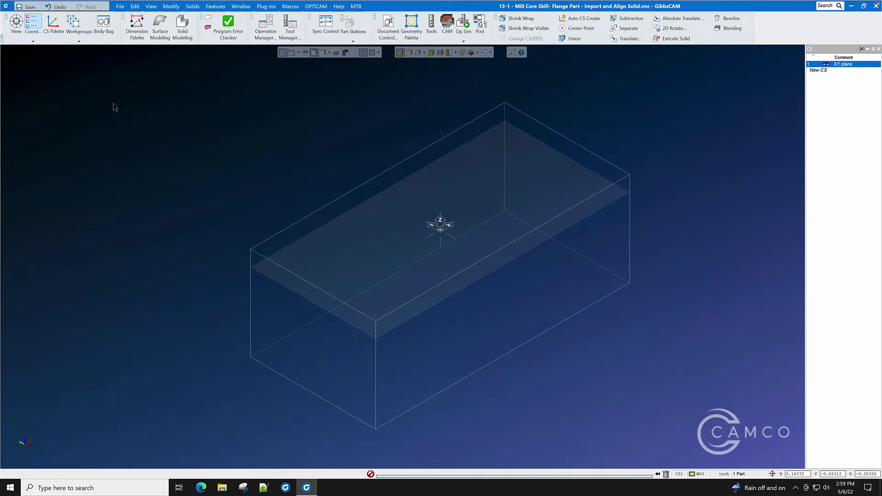
left_click(120, 6)
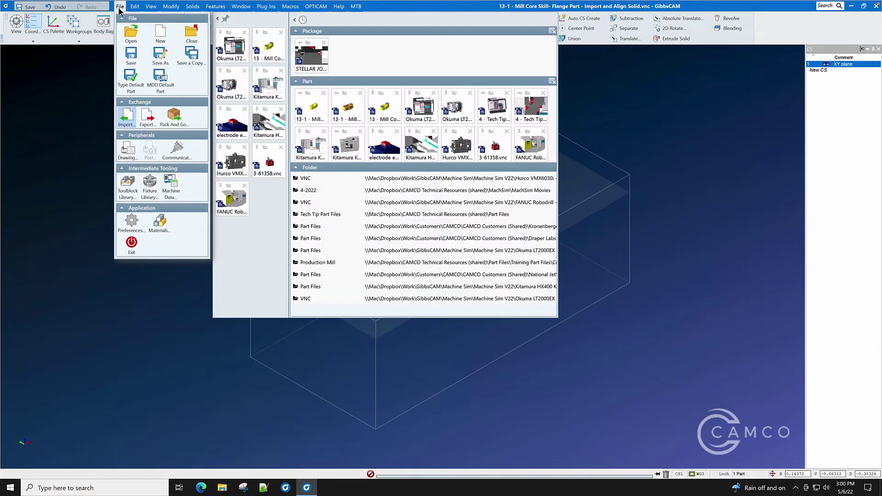
left_click(125, 117)
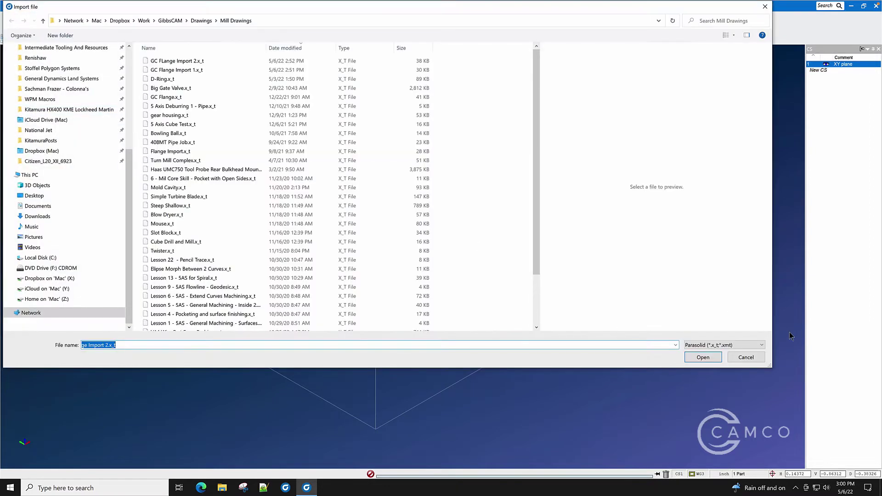
left_click(761, 345)
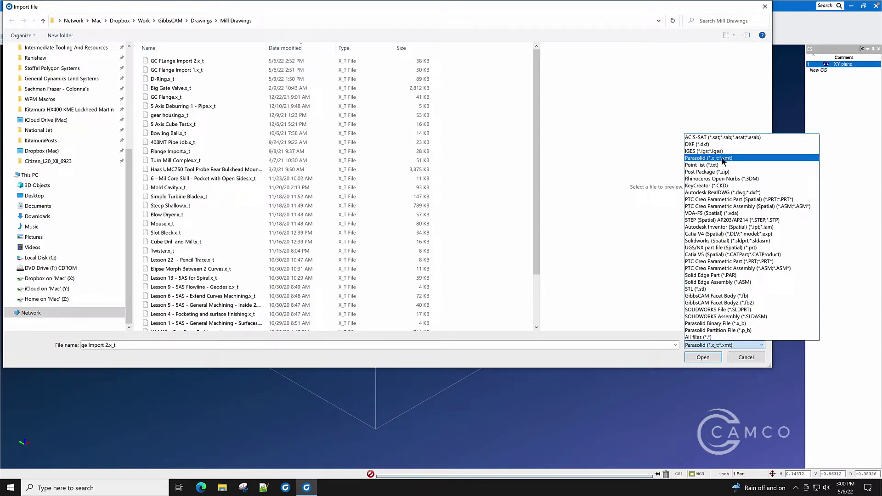
left_click(722, 158)
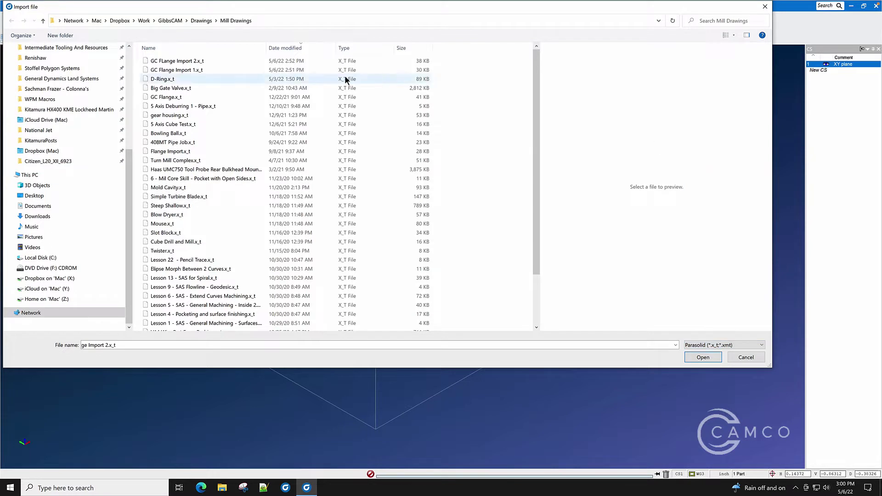
left_click(170, 71)
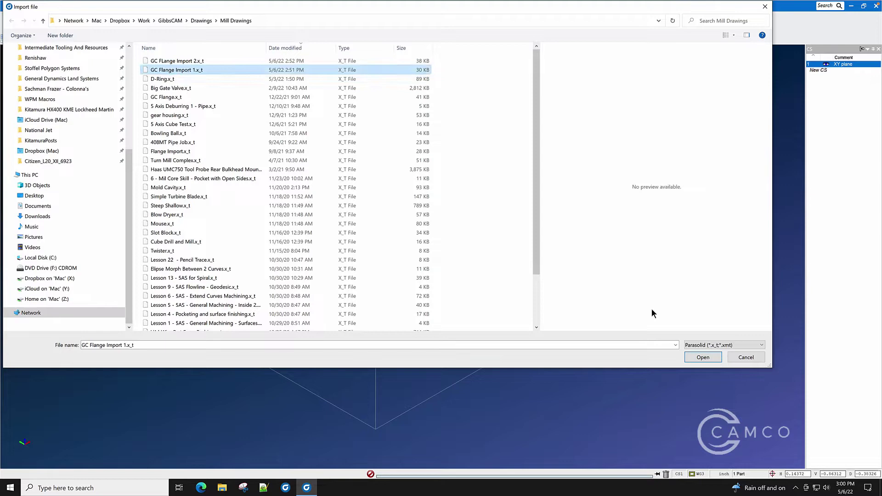
left_click(697, 357)
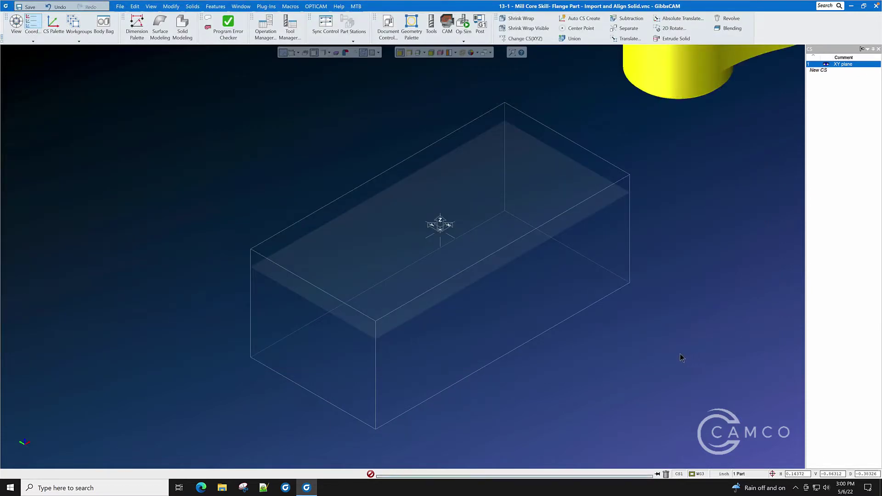
Step: Zoom out and orbit to see the flange sitting offset above the stock box
scroll(553, 376, "down", 3)
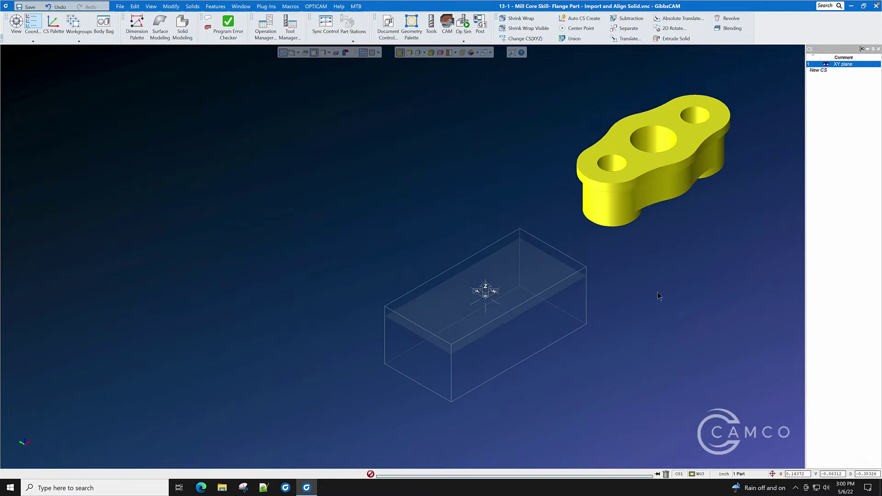
middle_click_drag(666, 280, 672, 266)
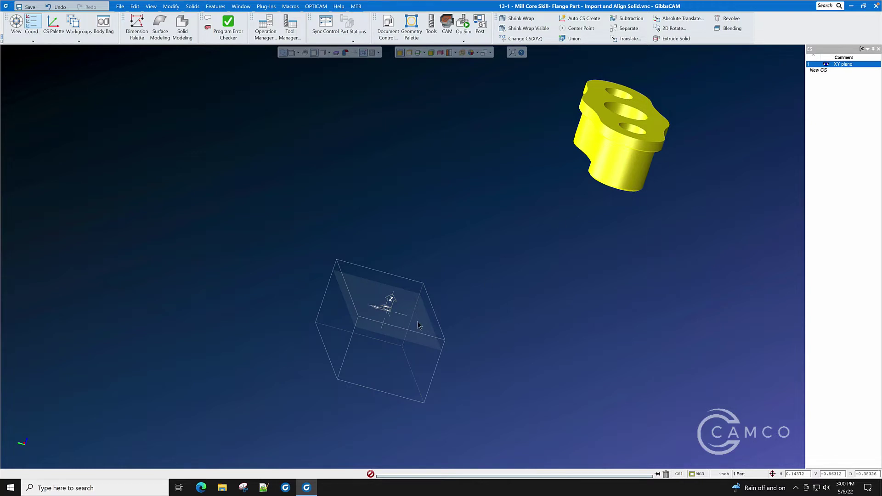
middle_click_drag(417, 321, 380, 307)
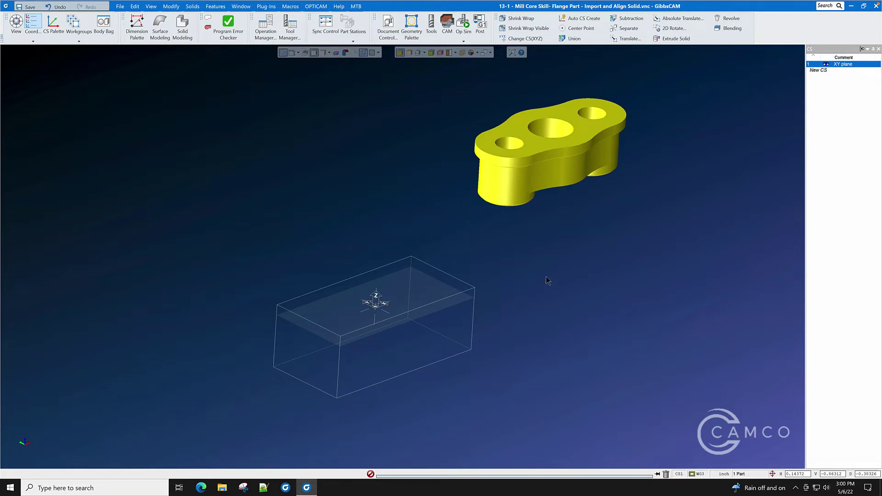
Step: Align the flange's flat face to the coordinate system with Align Face to CS, checking front and isometric views
middle_click_drag(541, 278, 394, 134)
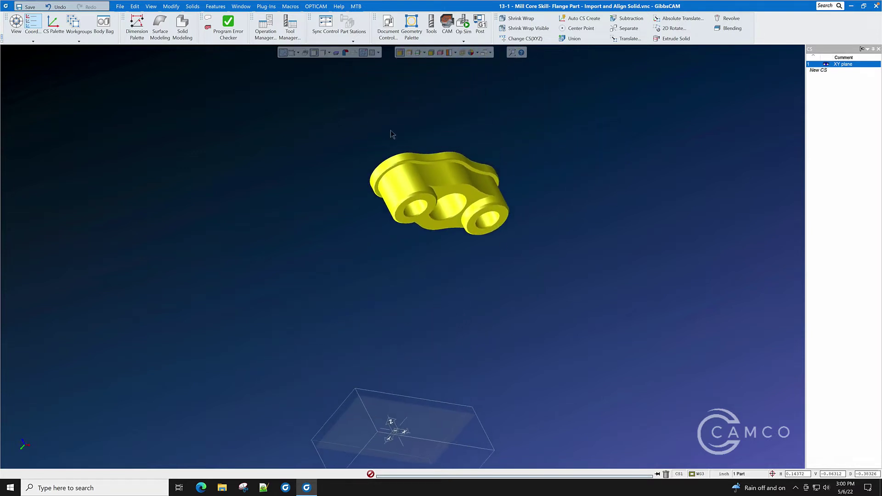
left_click(400, 54)
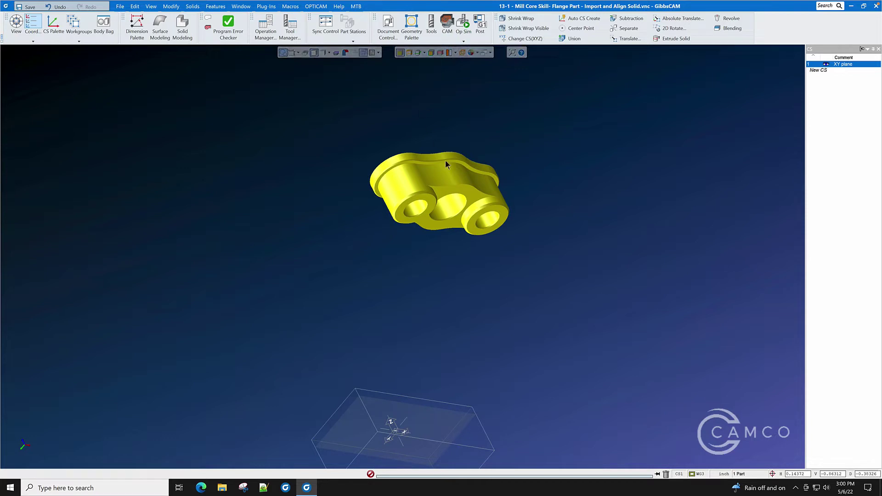
left_click(461, 191)
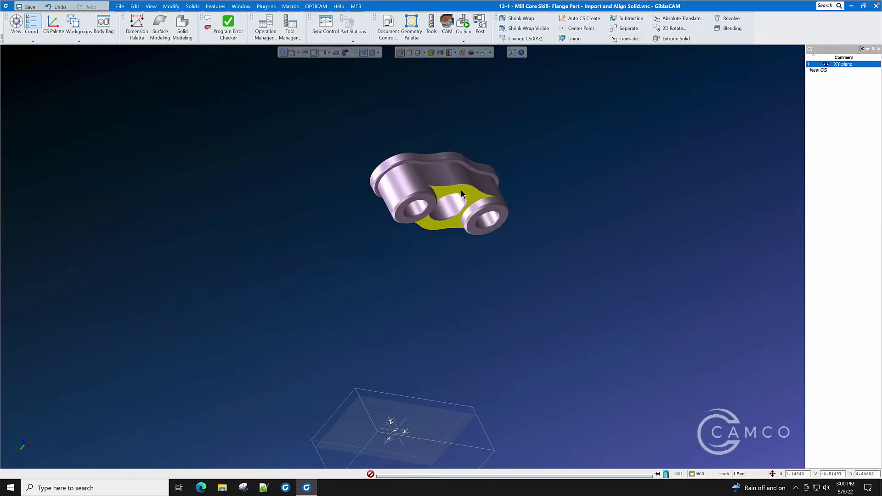
right_click(461, 191)
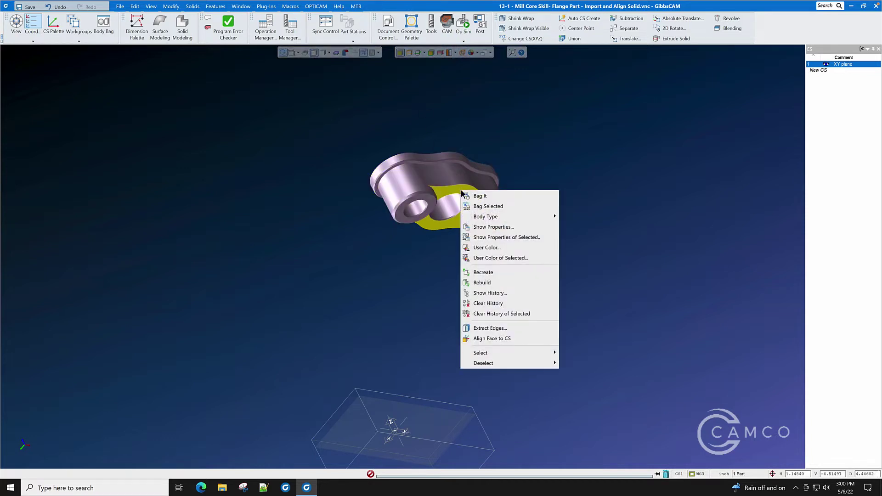
left_click(489, 339)
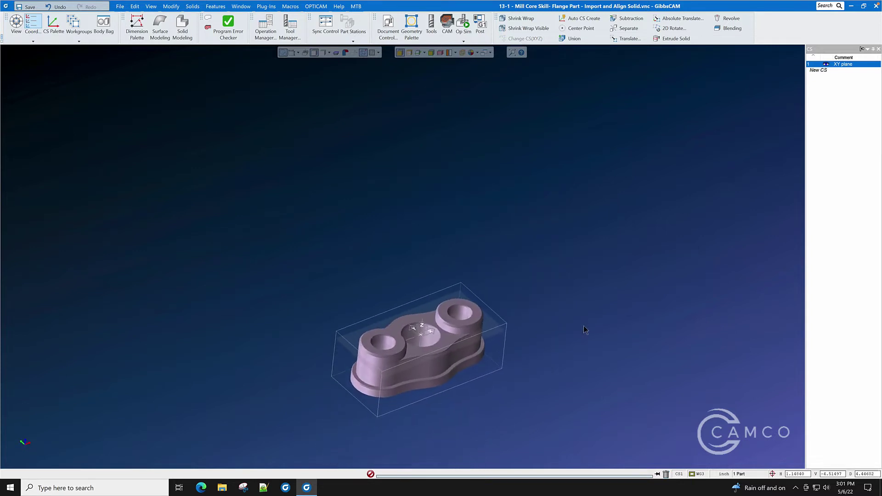
key("2")
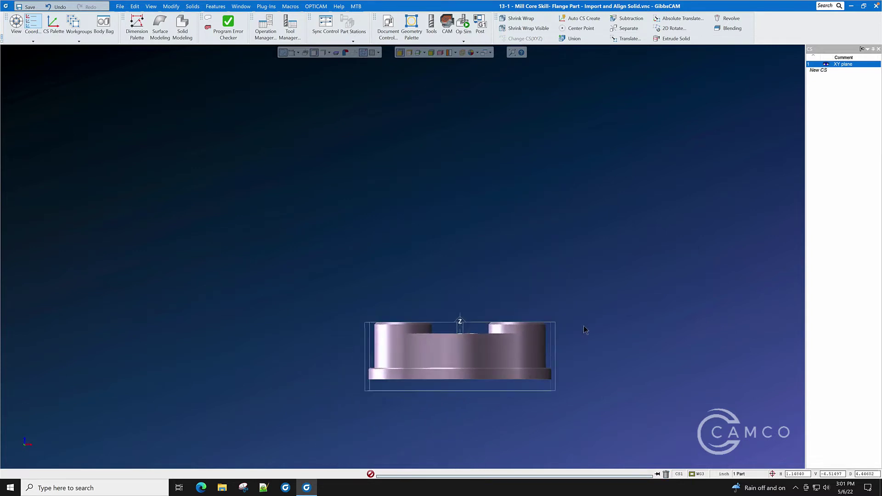
key("7")
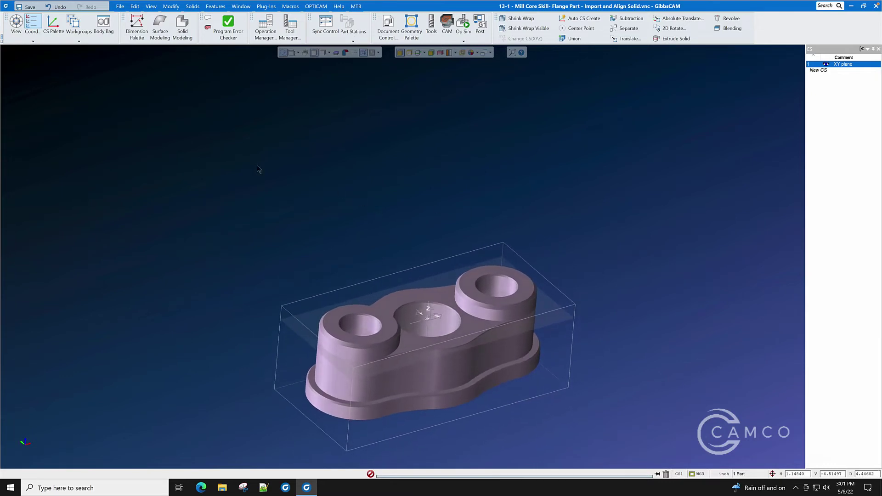
Step: Absolute Translate the flange's top face from Z 0.25 to Z 0
left_click(171, 6)
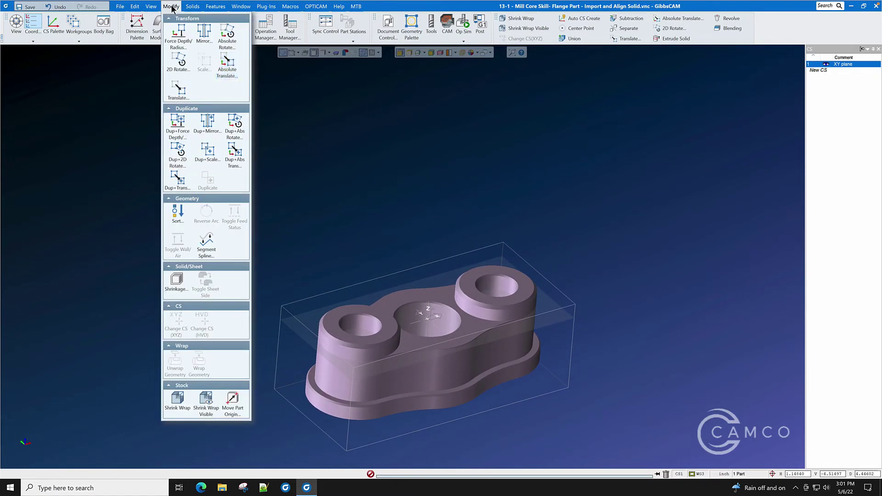
left_click(227, 65)
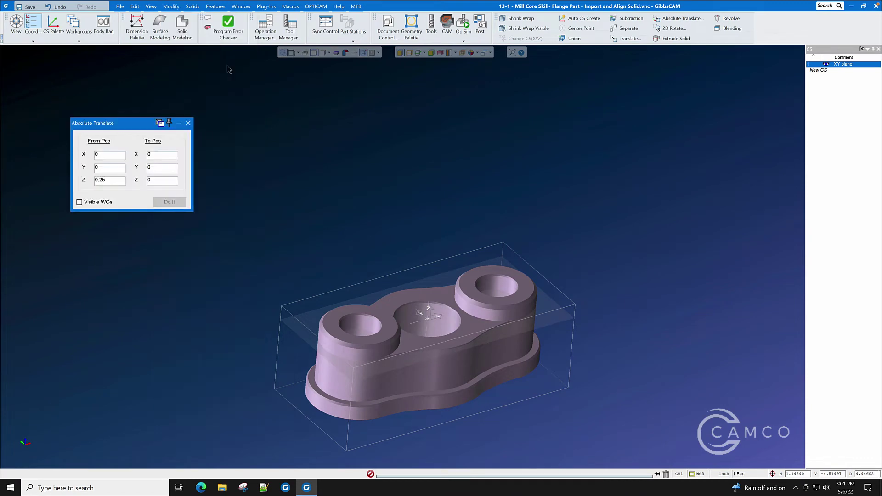
double_click(116, 181)
left_click(119, 181)
left_click(411, 300)
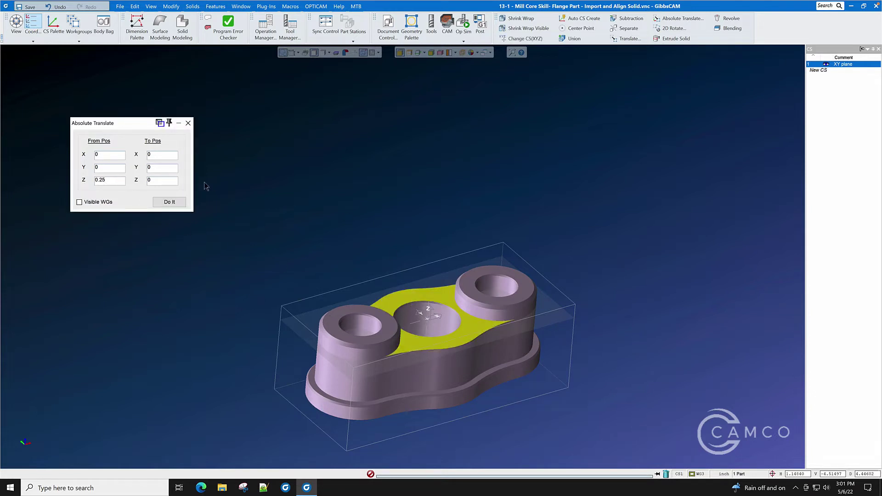
double_click(162, 181)
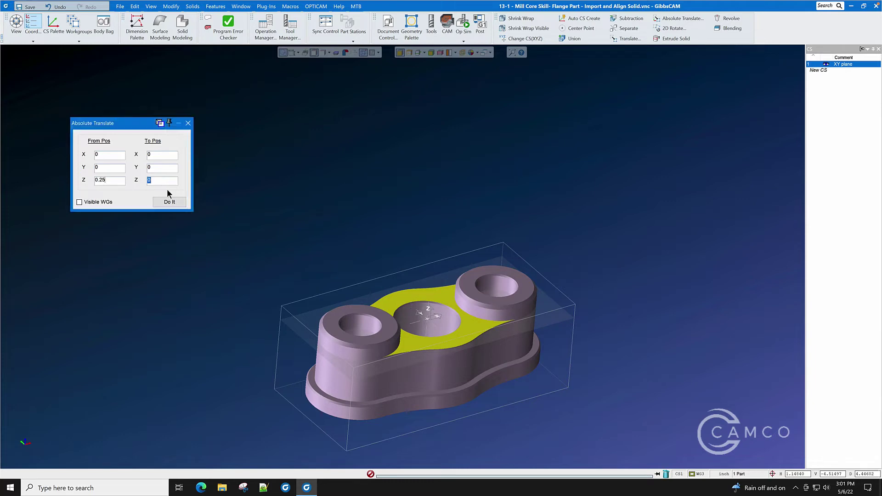
left_click(171, 202)
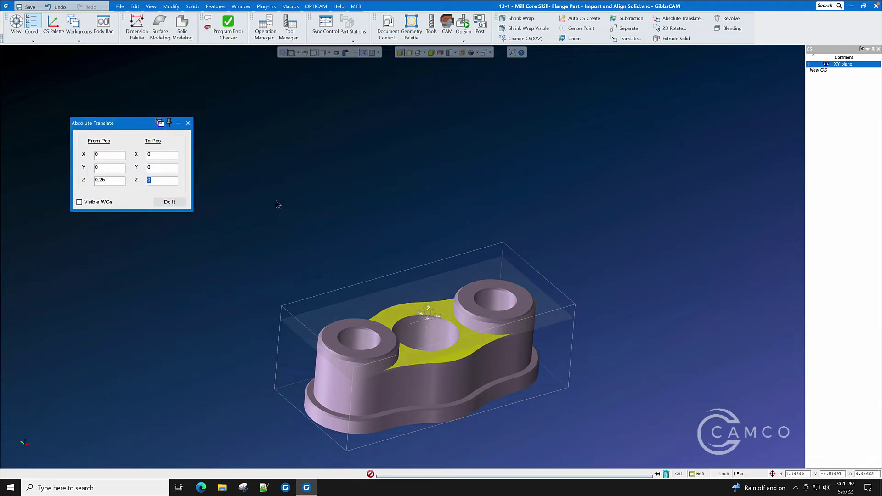
left_click(187, 123)
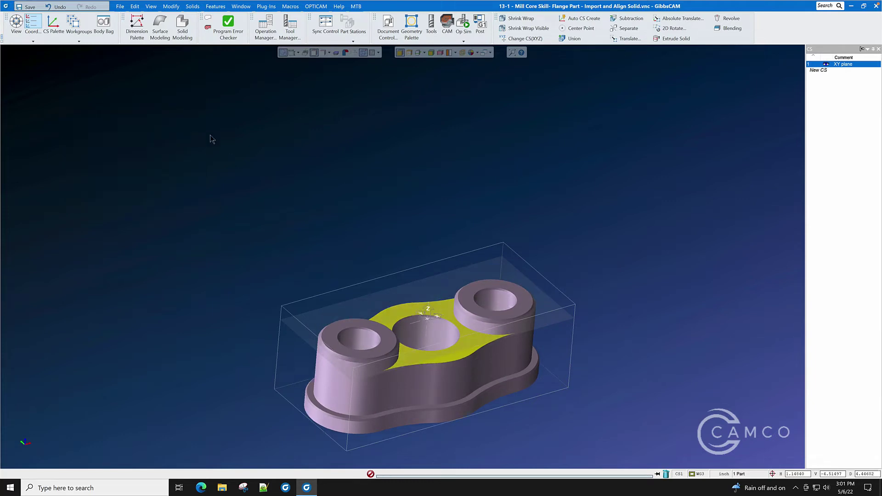
Step: Delete the flange solid, accepting the history-loss warning, leaving only the stock box
left_click(376, 186)
key("Up")
key("Up")
key("Up")
key("Up")
key("Up")
key("Up")
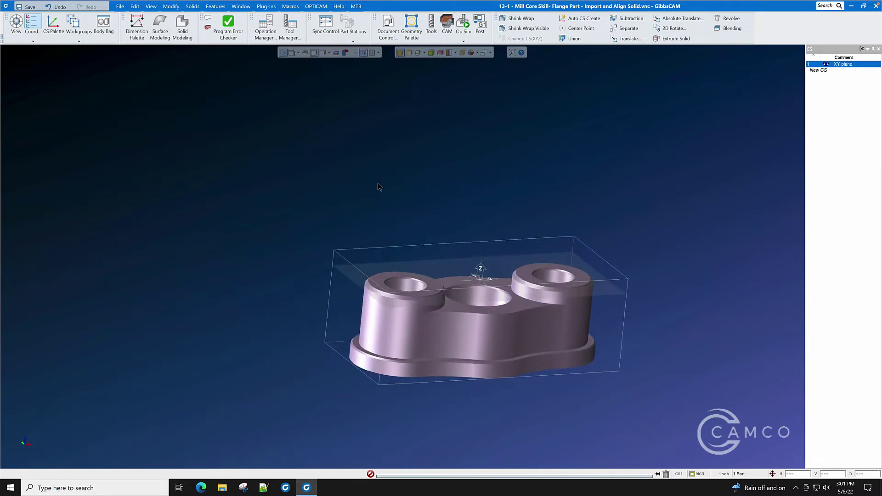
key("Down")
key("Down")
key("Down")
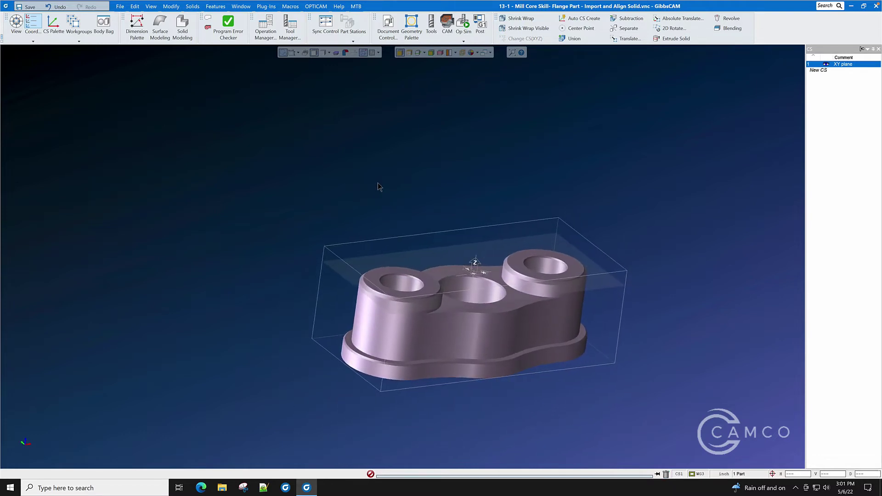
key("Right")
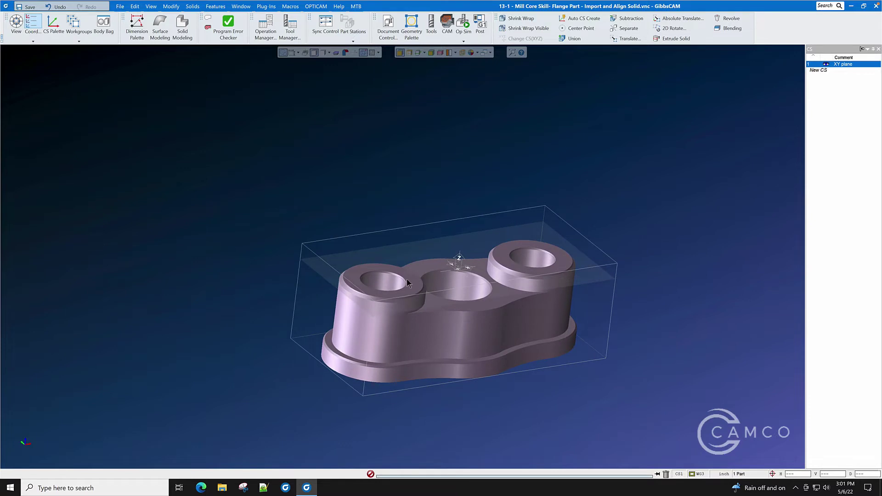
key("Right")
key("Right")
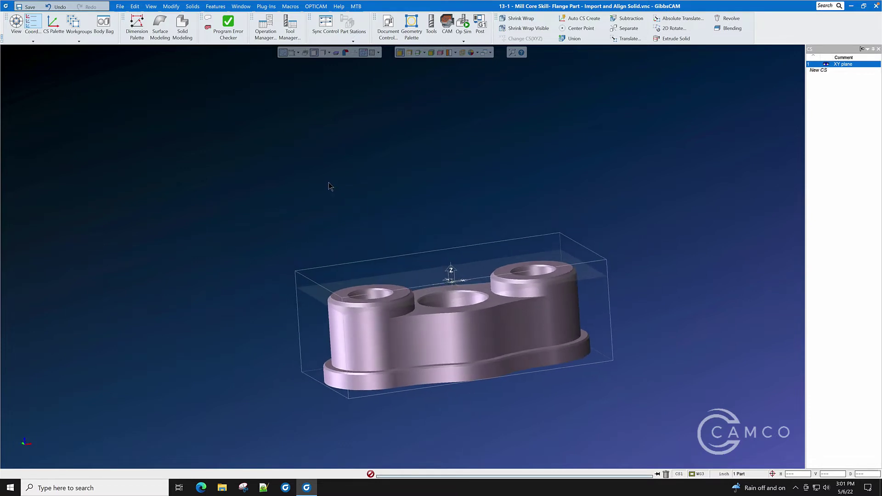
key("Right")
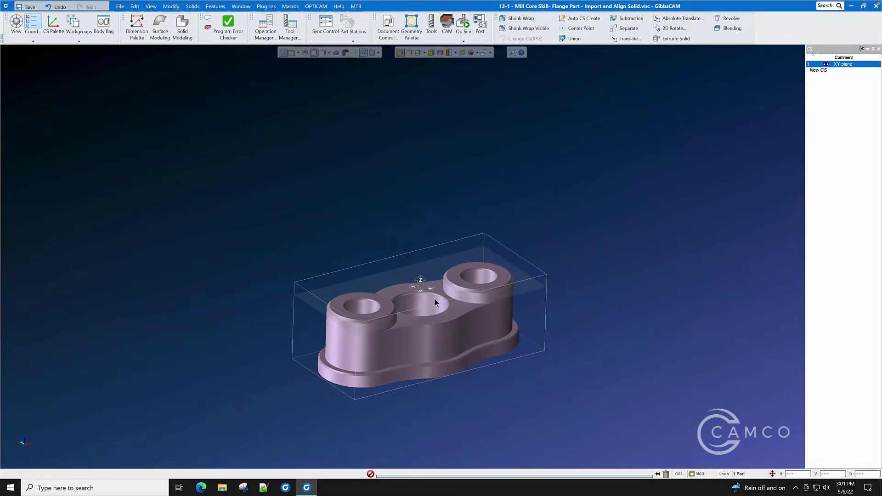
left_click(436, 339)
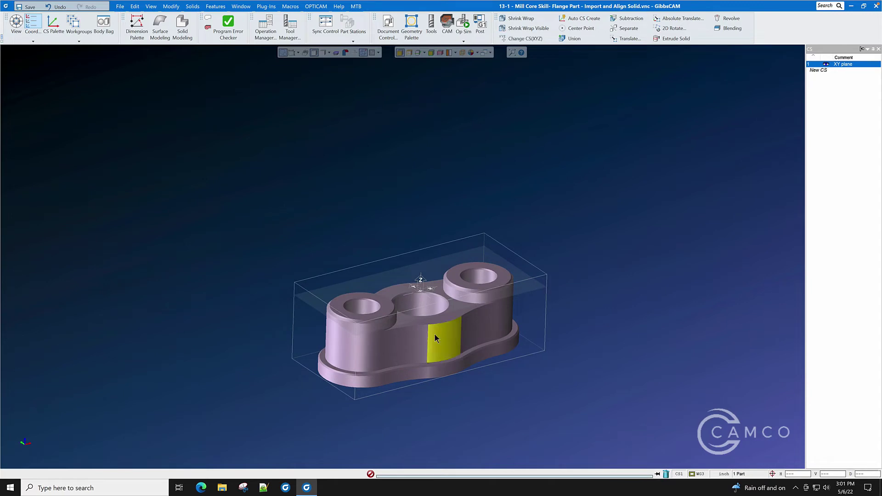
left_click(665, 474)
left_click(377, 258)
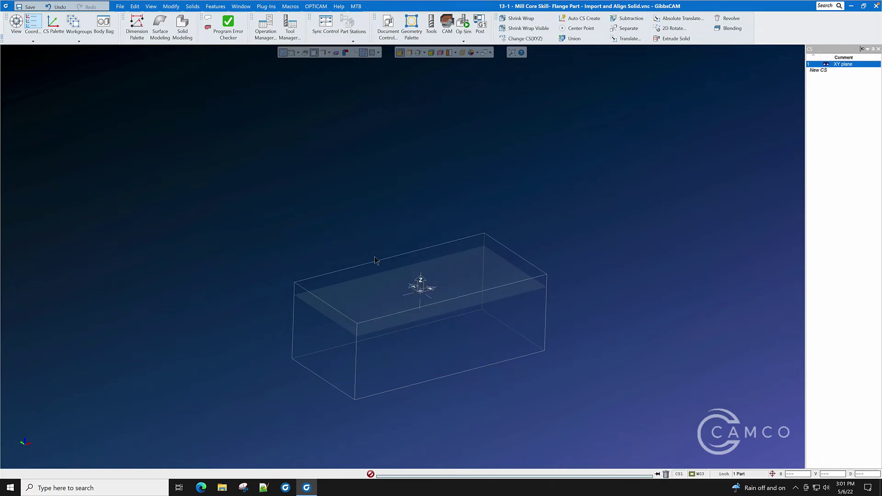
key("Right")
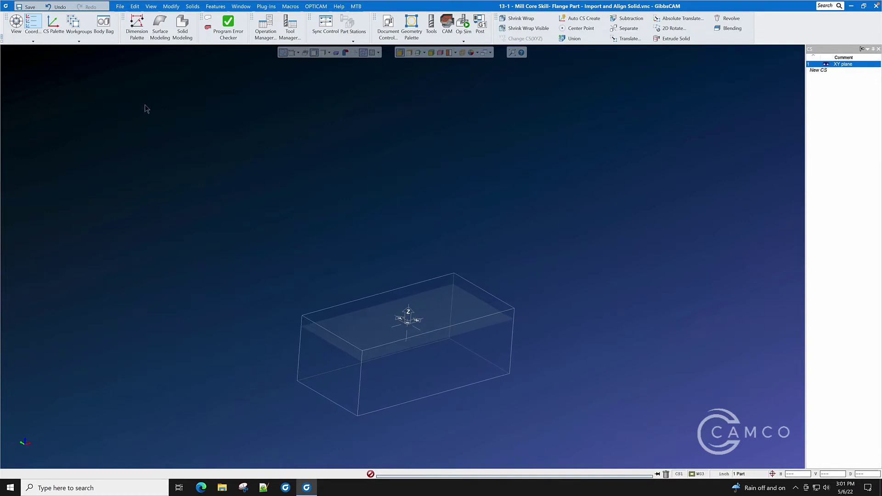
key("Up")
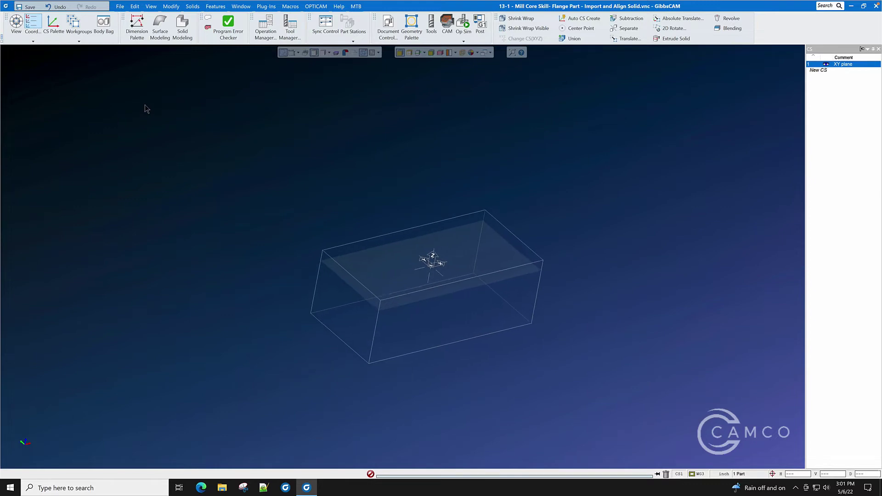
left_click(120, 7)
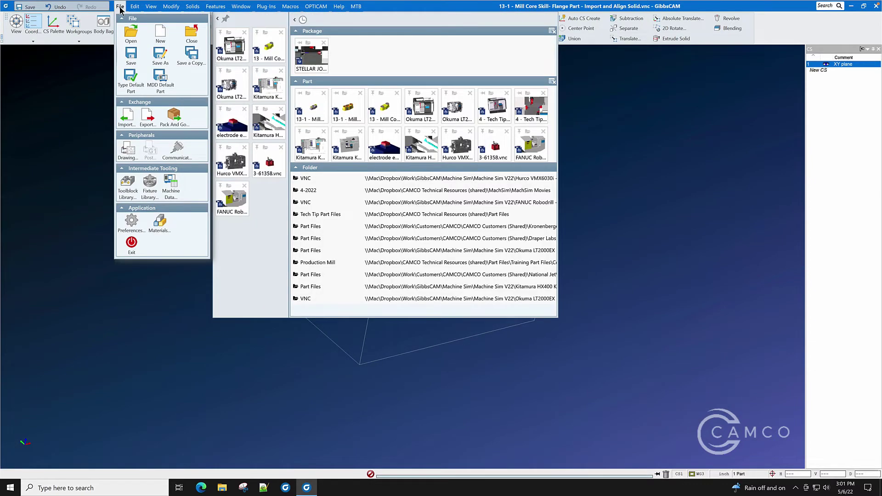
Step: Import the Parasolid file GC FLange Import 2.x_t from the Mill Drawings folder
left_click(124, 118)
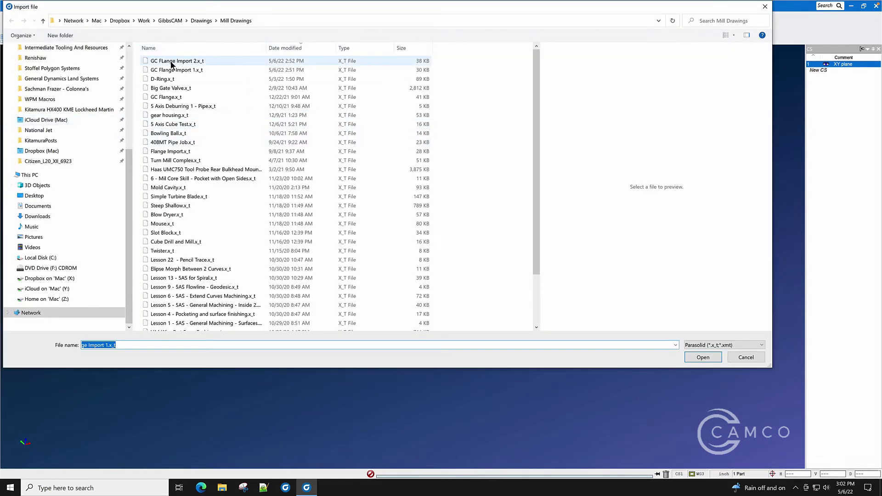
left_click(173, 62)
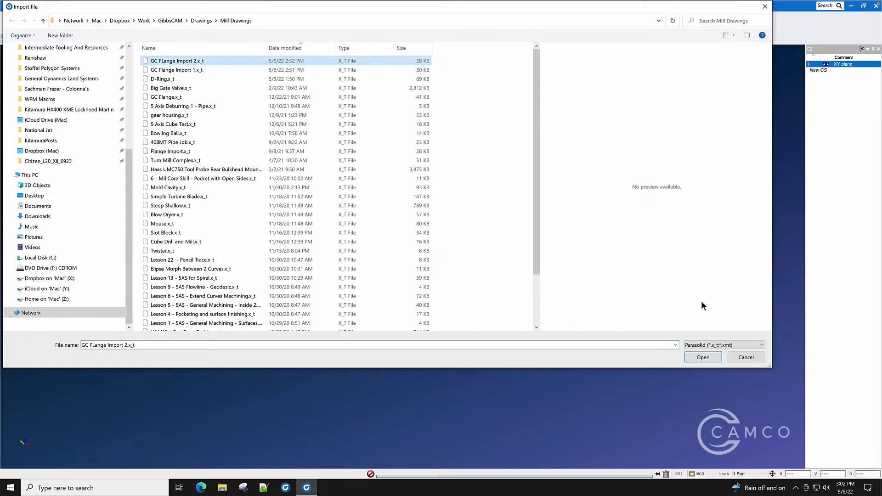
left_click(702, 357)
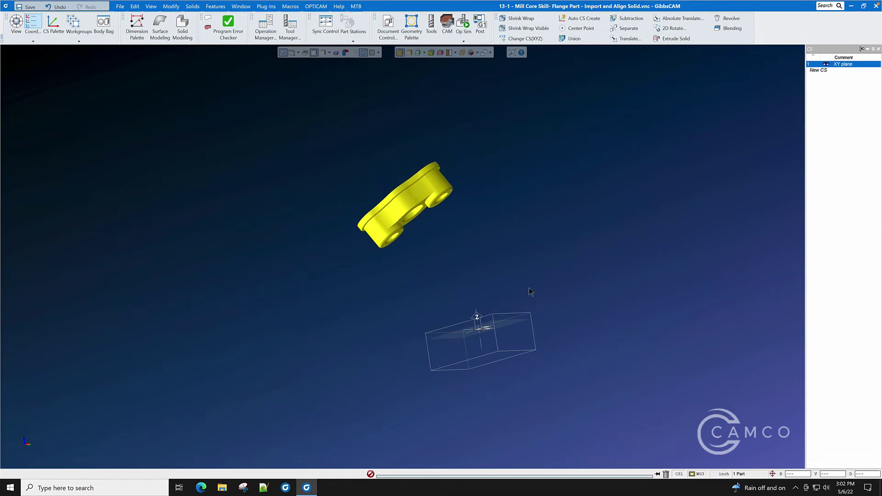
Step: Align the second flange's top face around the centre hole to the coordinate system
double_click(393, 233)
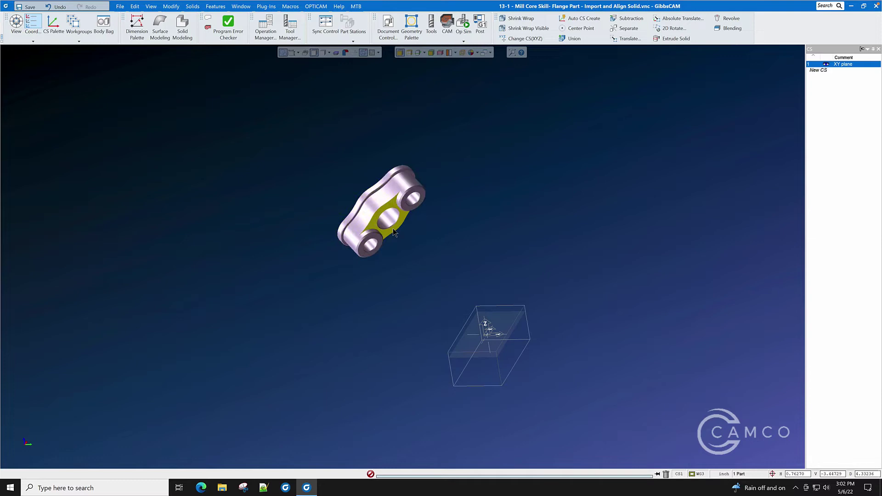
right_click(394, 233)
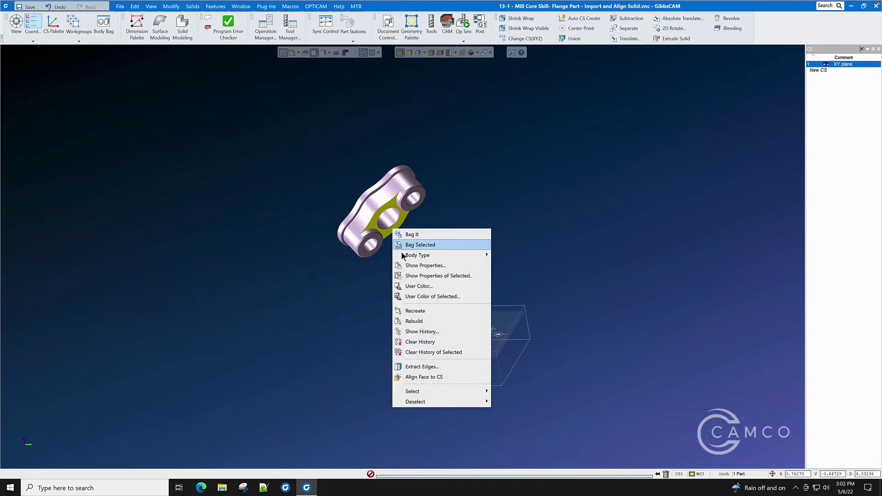
left_click(422, 377)
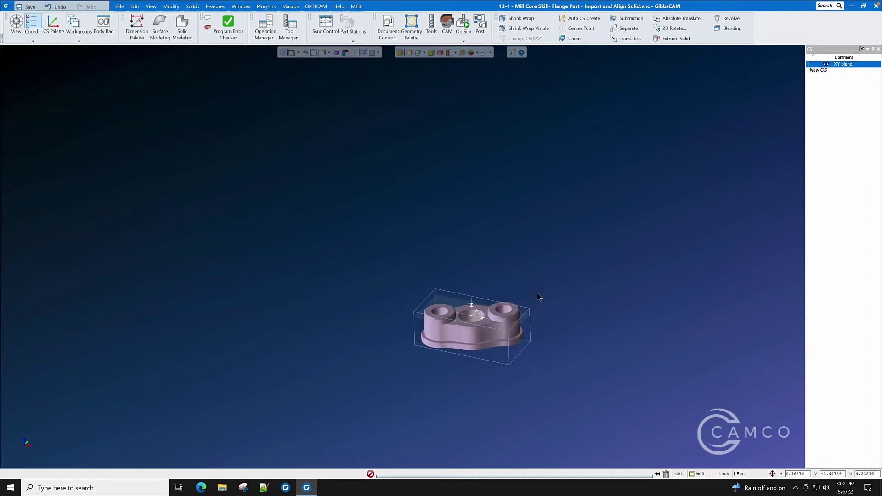
Step: Absolute Translate the second flange's top face from Z 0.25 to Z 0, then orbit to check
left_click(171, 6)
left_click(224, 67)
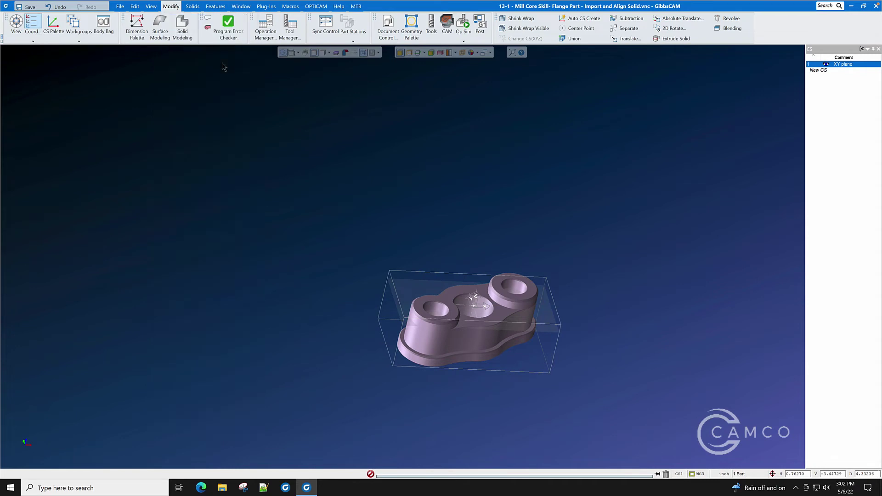
double_click(117, 182)
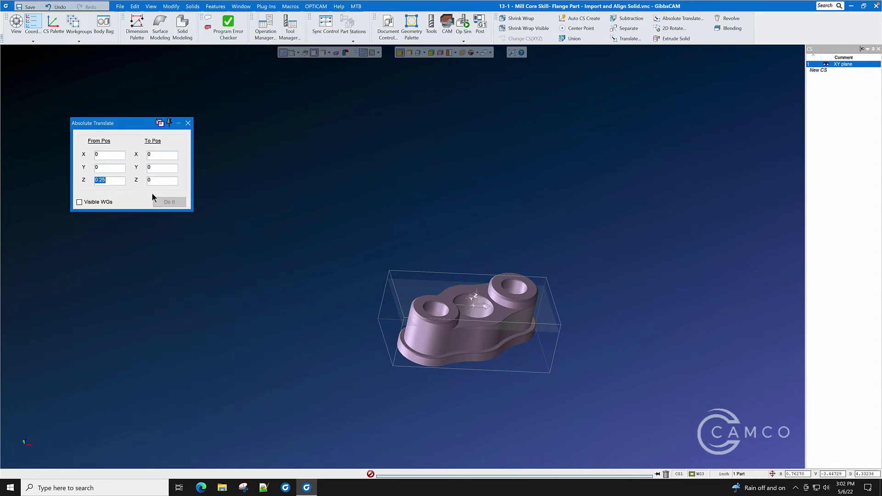
scroll(470, 307, "up", 3)
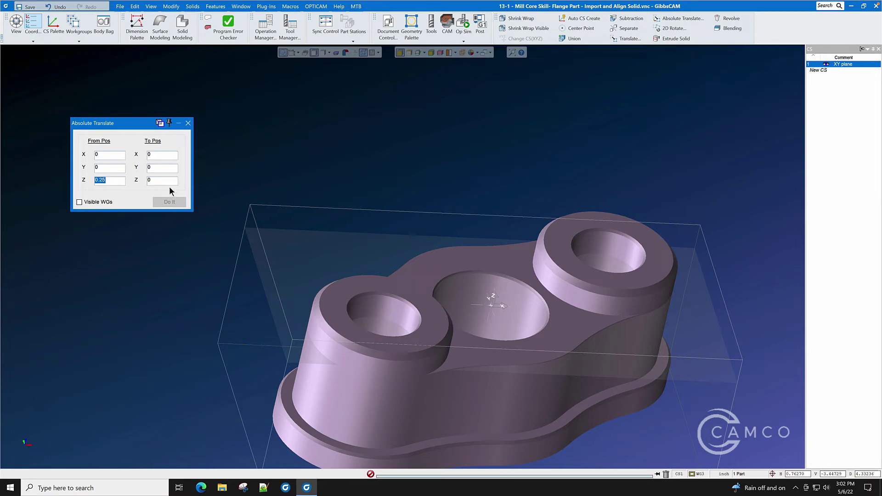
left_click(430, 272)
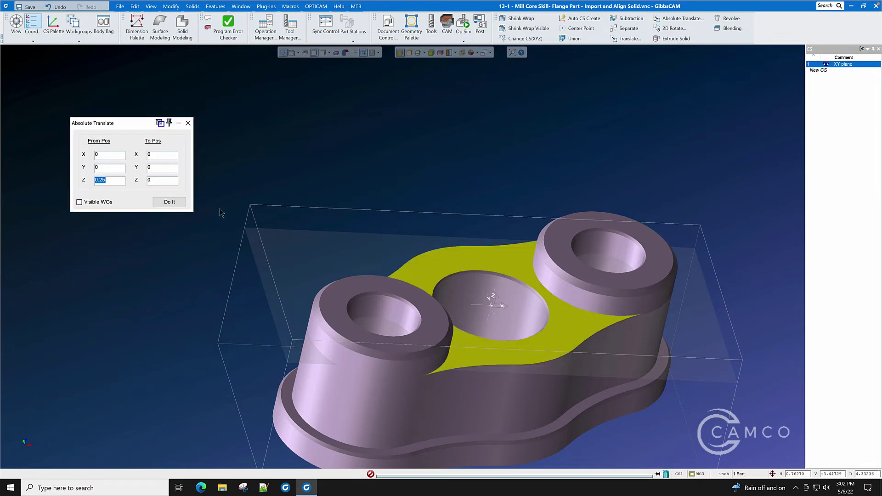
left_click(183, 202)
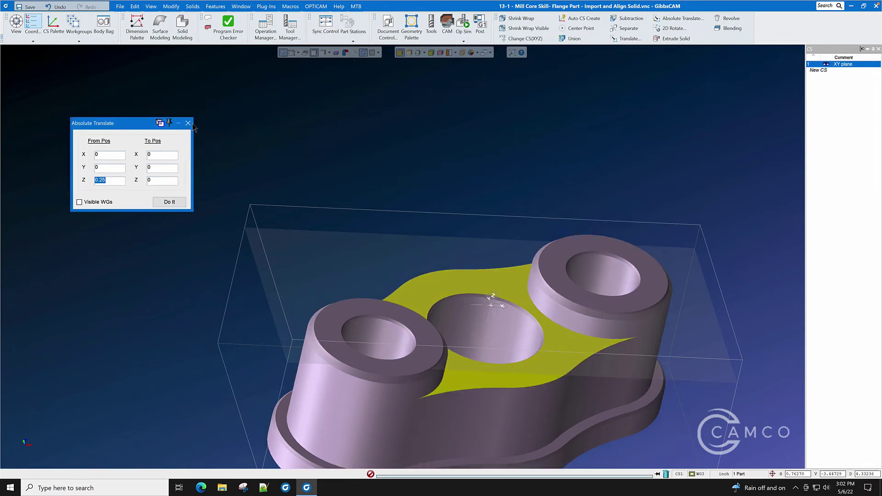
left_click(188, 123)
scroll(533, 271, "down", 3)
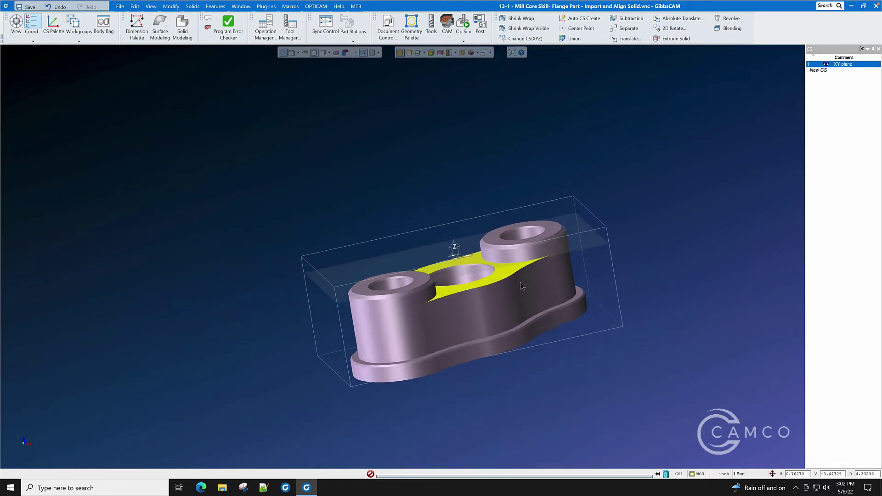
middle_click_drag(522, 286, 516, 262)
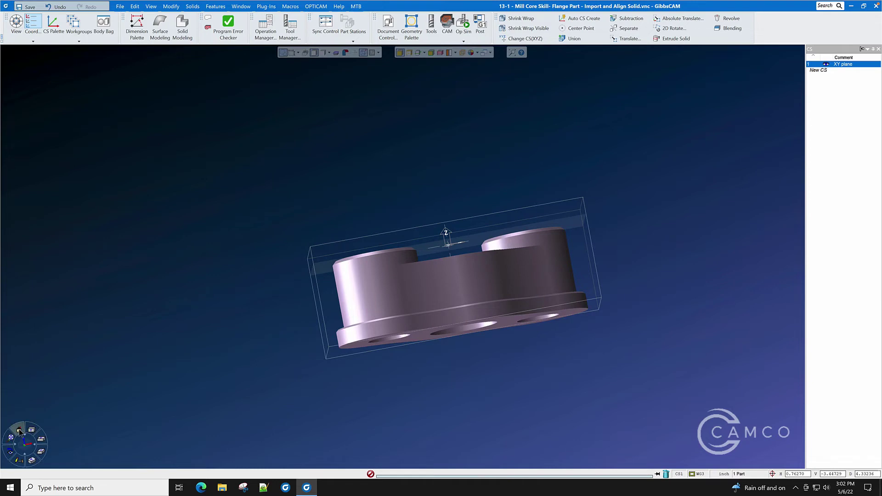
Step: Extract Edges from the front and rear bosses' top ring faces, outlining their outer and inner rims
left_click(19, 430)
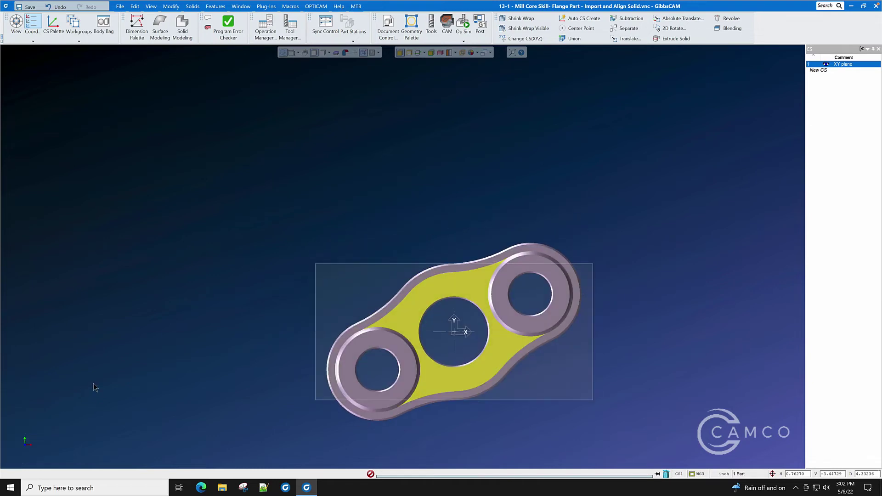
left_click(32, 460)
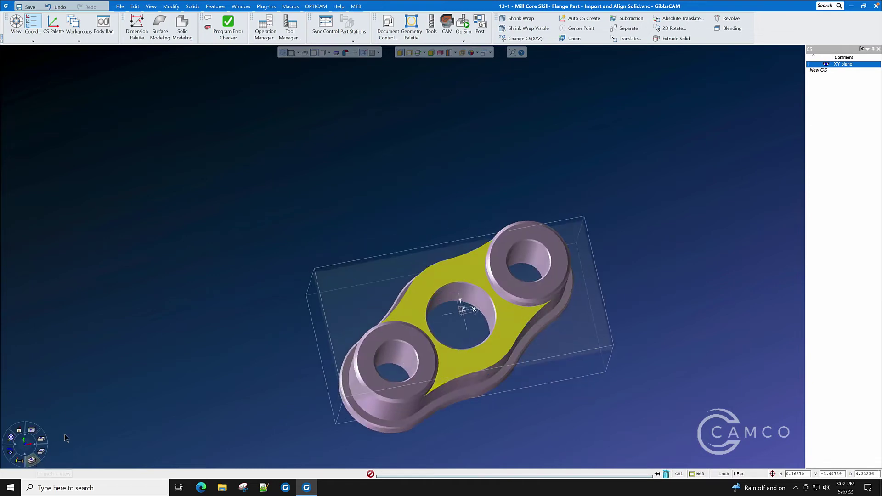
left_click(161, 253)
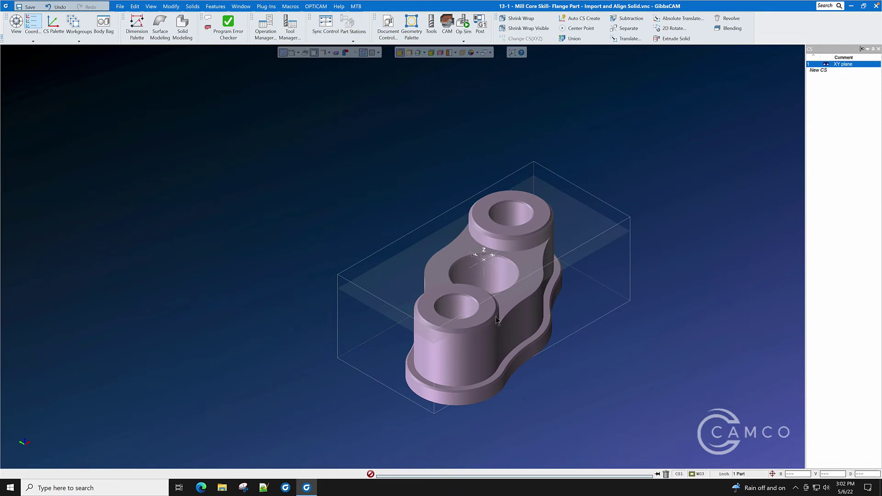
scroll(605, 311, "up", 2)
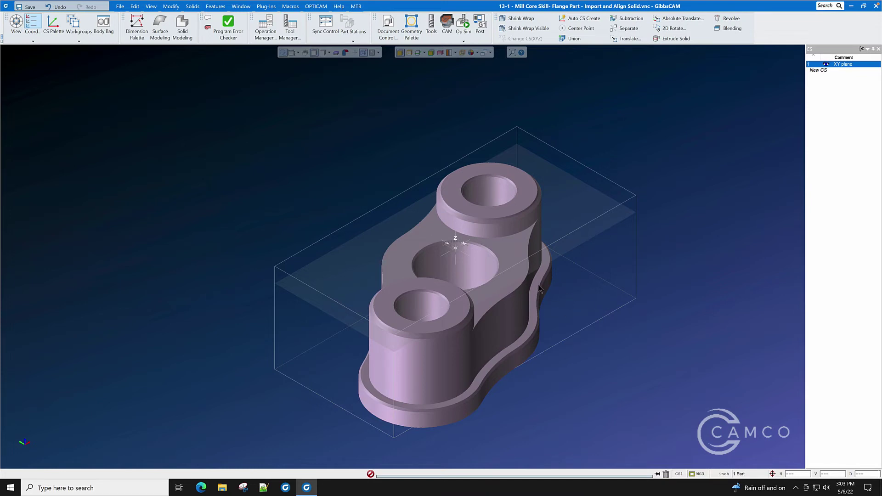
left_click(456, 304)
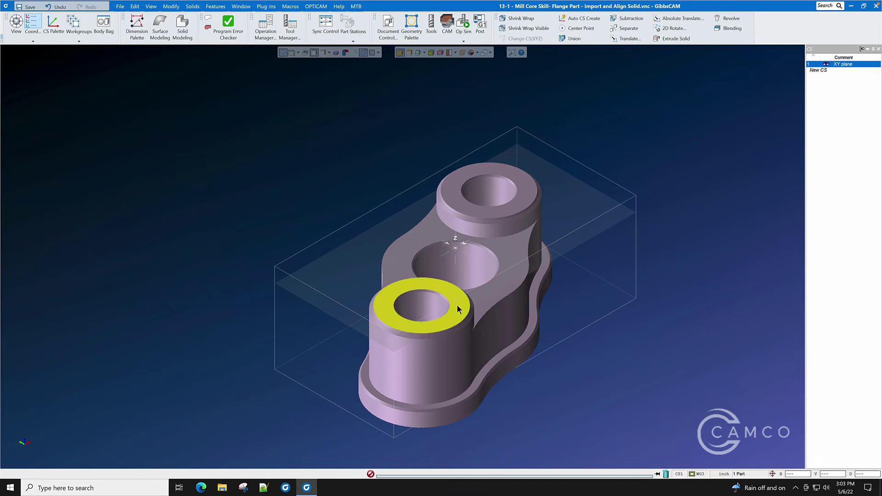
left_click(483, 216, "shift")
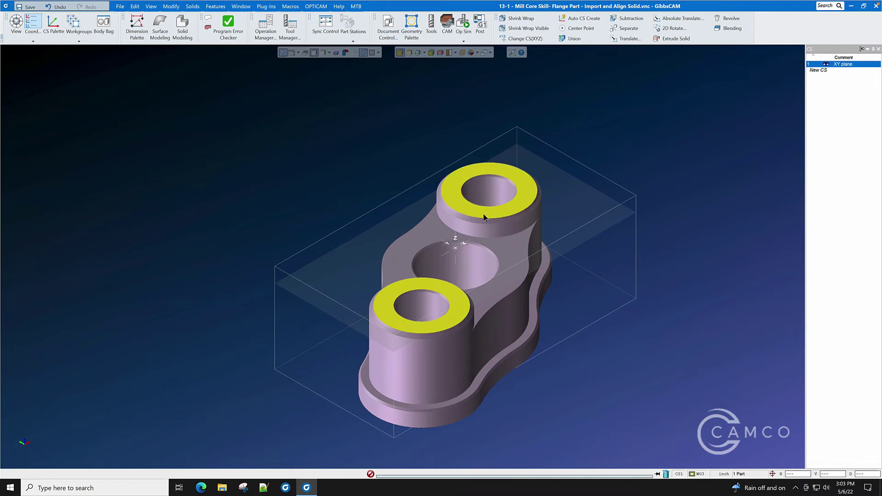
right_click(483, 216)
left_click(509, 352)
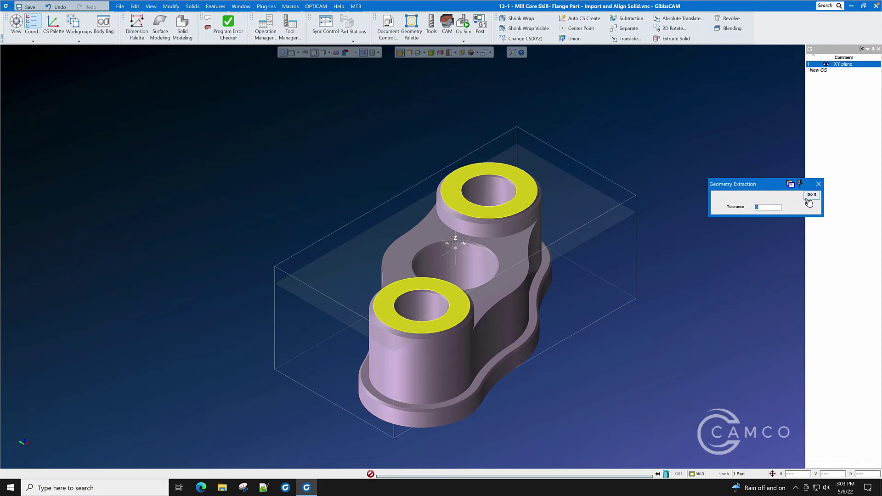
left_click(818, 184)
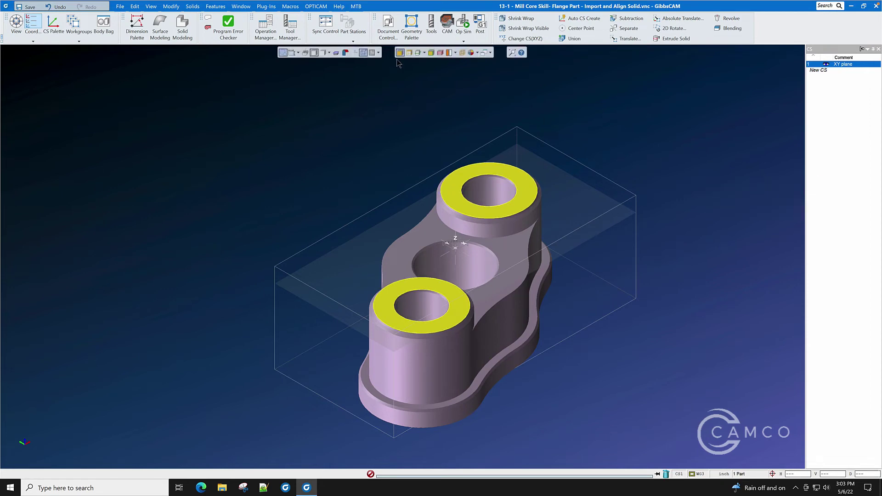
left_click(374, 127)
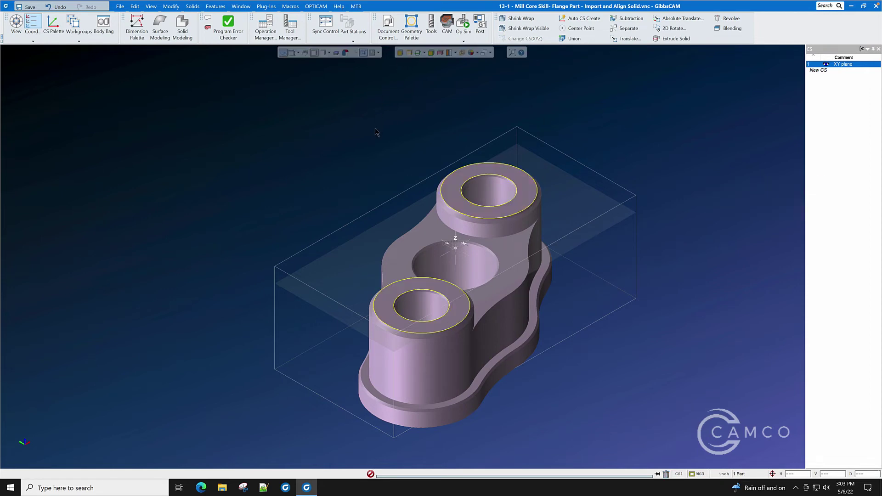
left_click(482, 207)
Step: Place Center Points at the middle of the top and lower boss holes
left_click(580, 29)
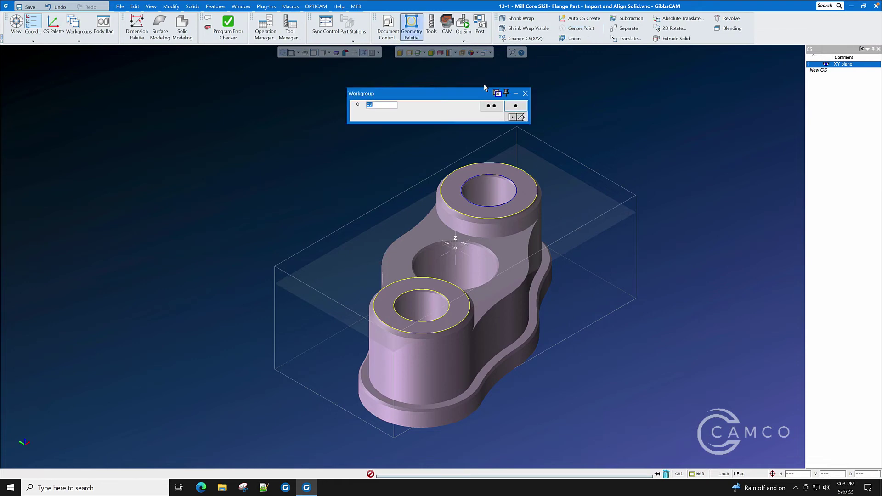
left_click(491, 106)
left_click(436, 292)
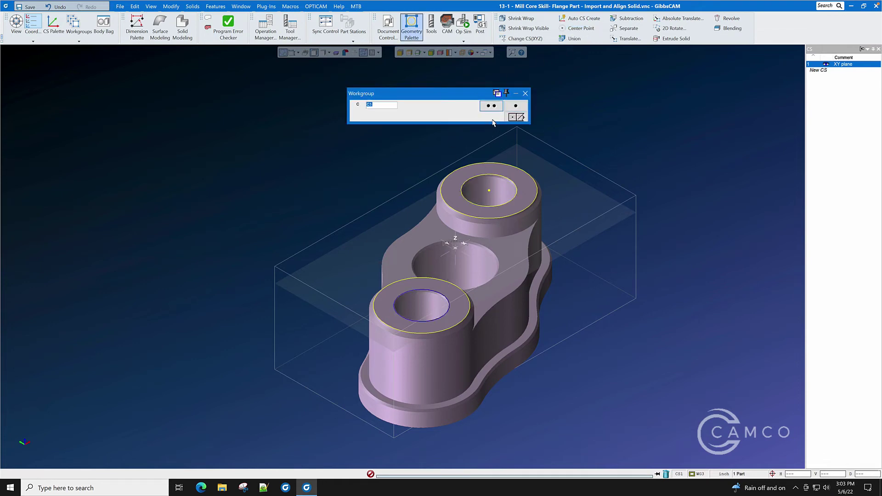
left_click(490, 105)
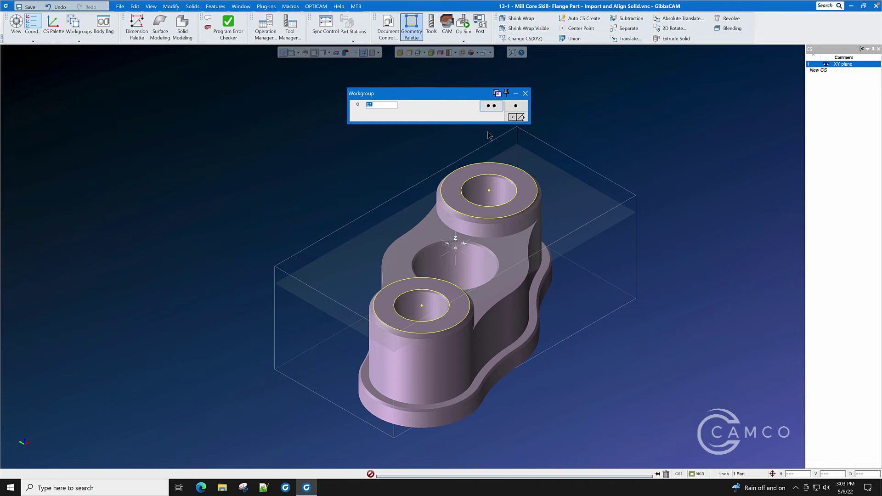
left_click(520, 117)
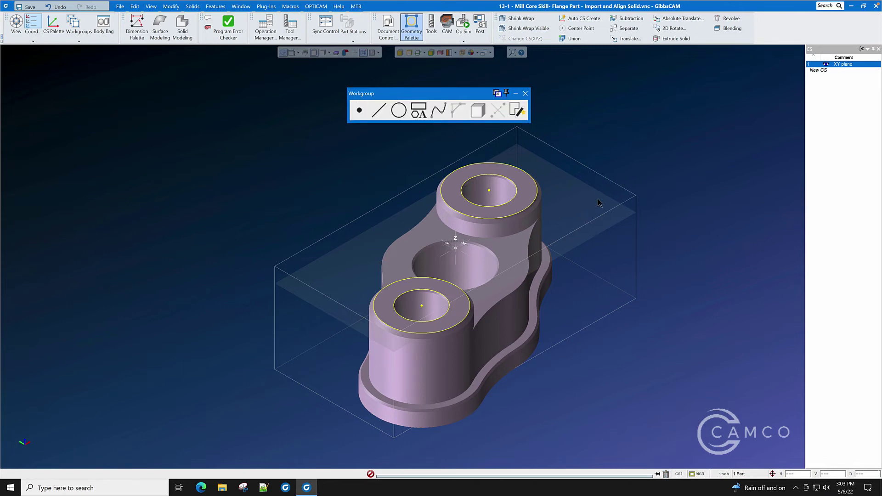
scroll(597, 198, "down", 3)
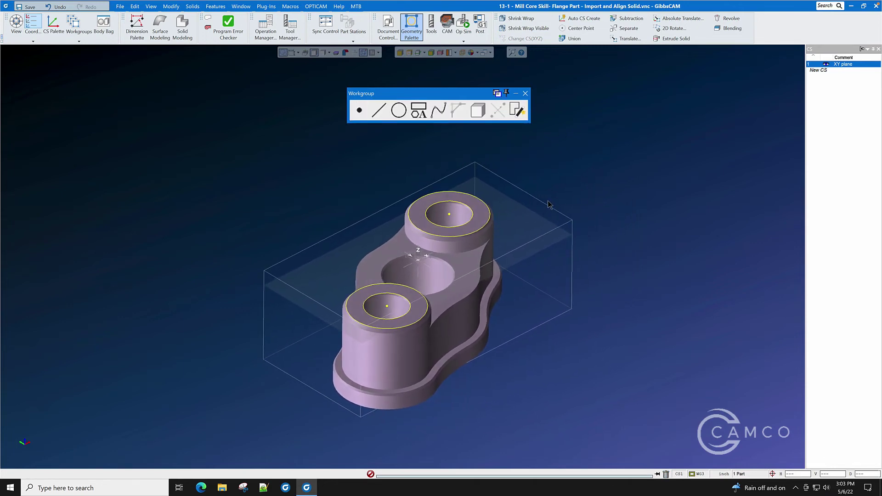
Step: Draw a point-to-point line from the upper boss centre to the lower boss centre
left_click(379, 111)
left_click(368, 114)
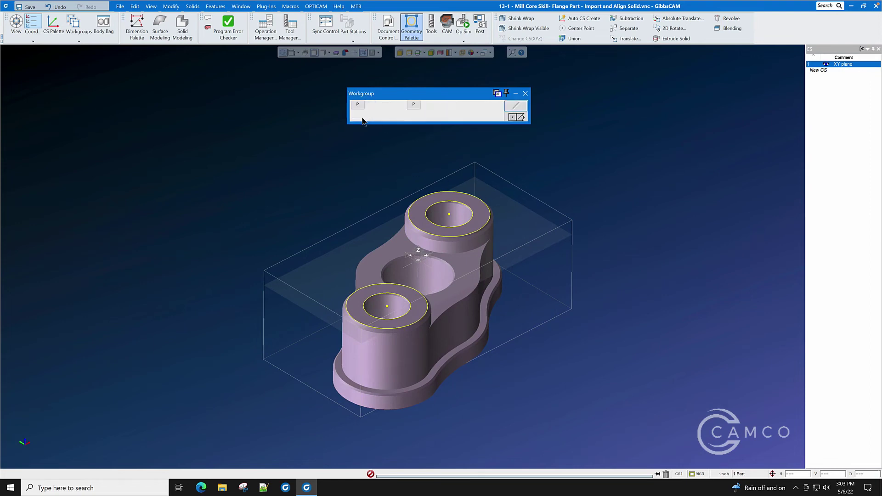
left_click(449, 215)
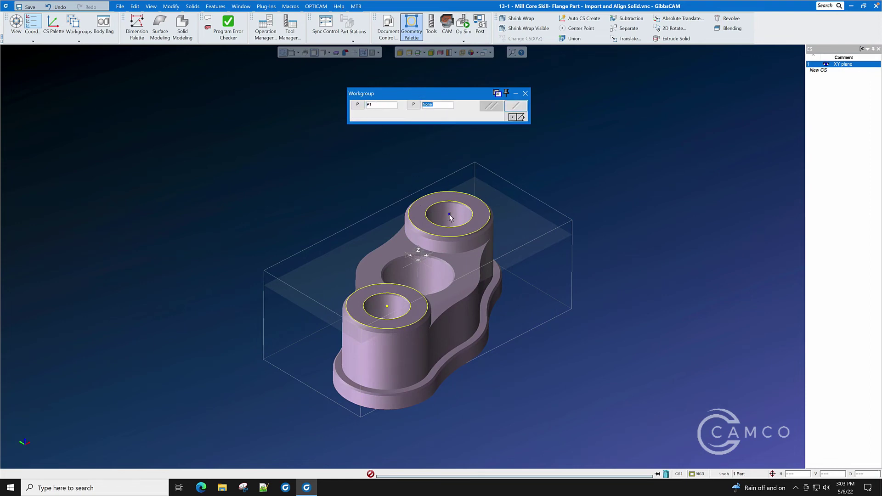
left_click(387, 306)
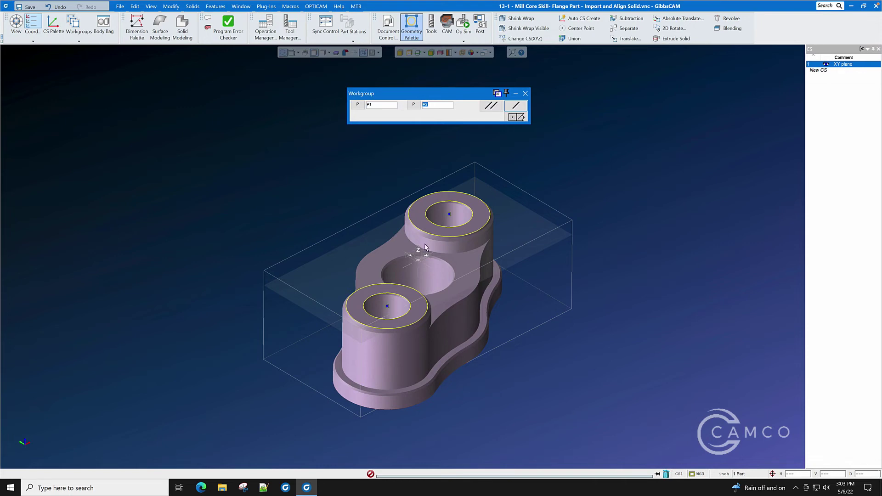
left_click(491, 105)
left_click(524, 95)
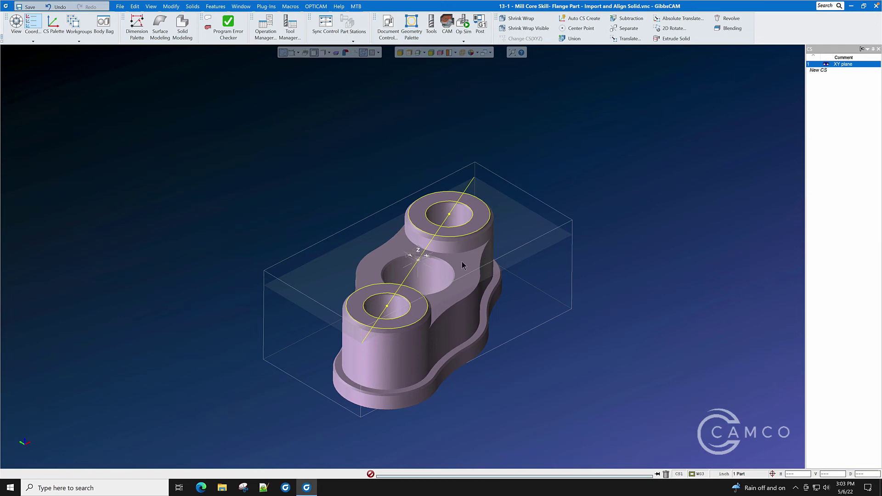
left_click(466, 250)
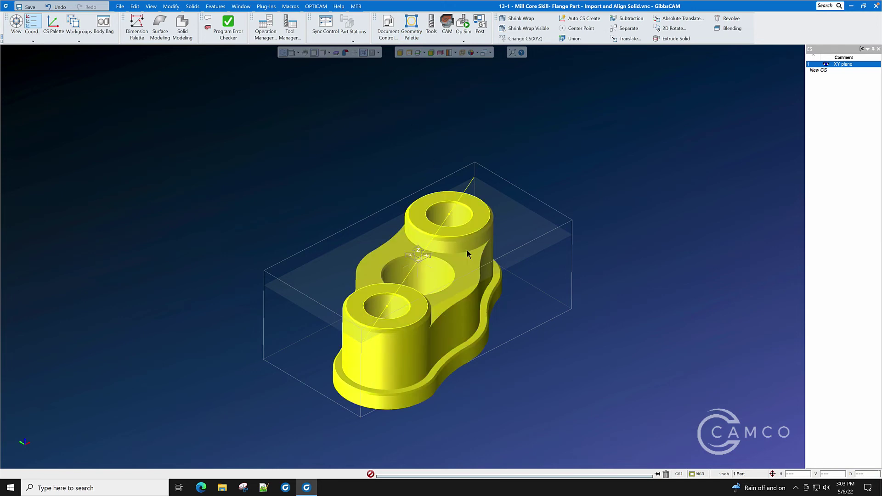
left_click(309, 159)
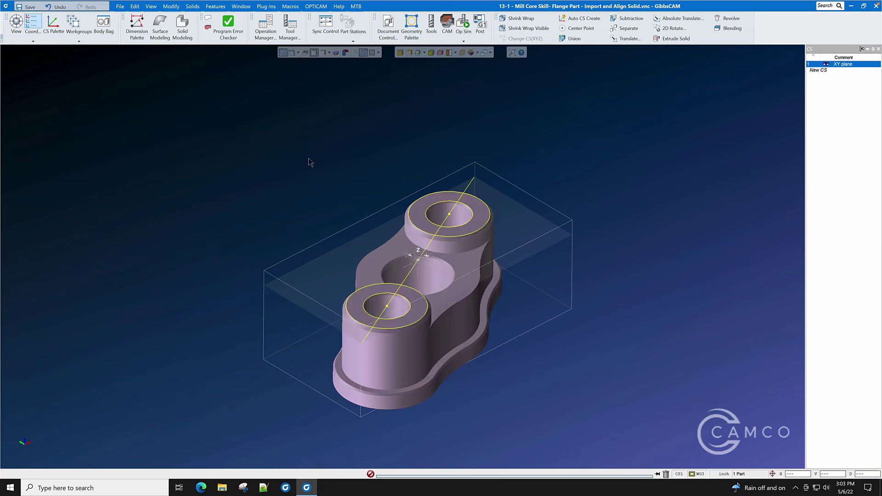
Step: In top view, set Absolute 2D Rotate from the line's 206.32589° to 0° with the whole solid selected
left_click(173, 7)
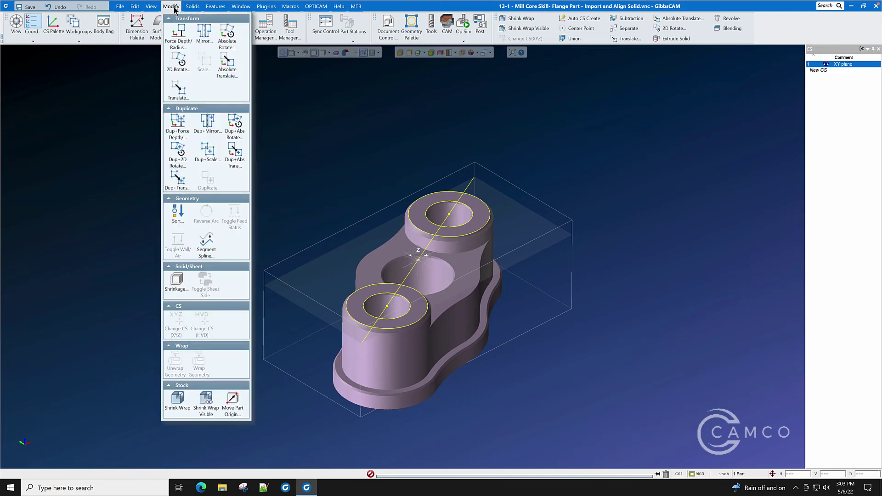
left_click(226, 36)
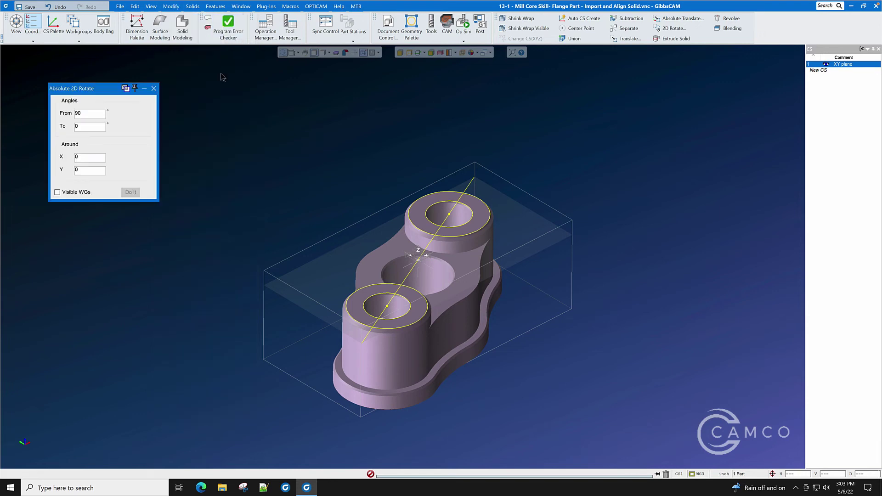
left_click_drag(108, 94, 198, 105)
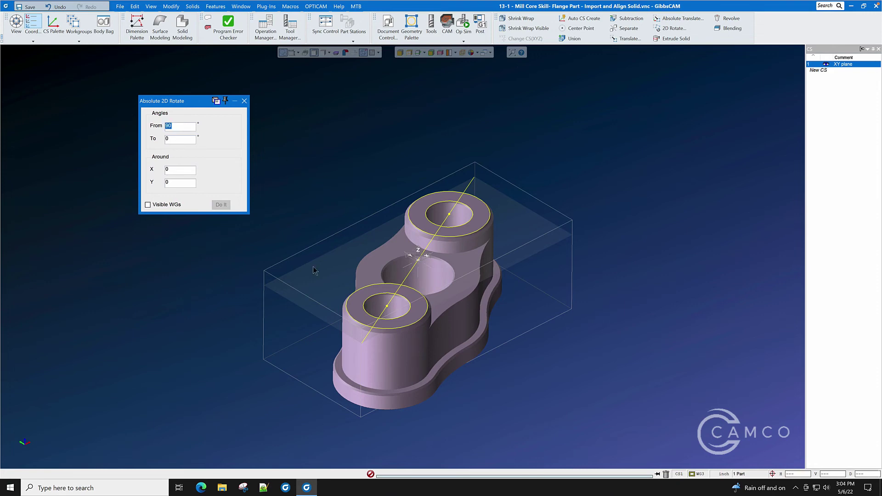
left_click(19, 430)
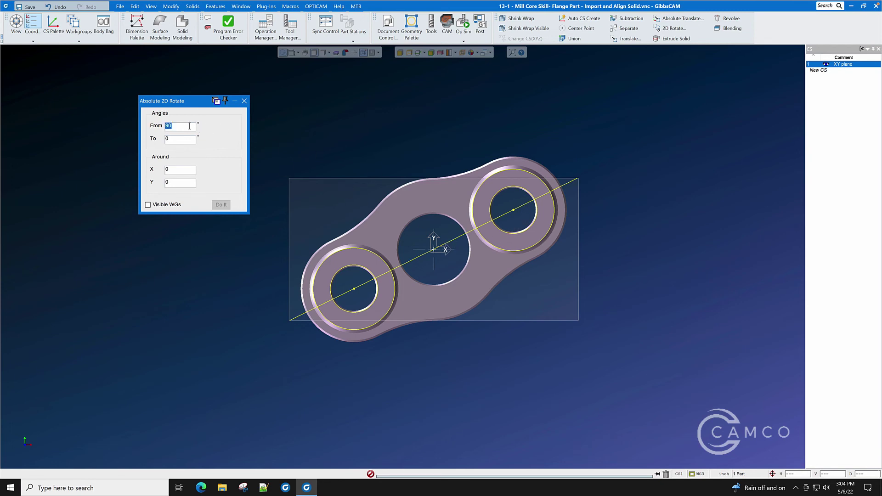
left_click(523, 206)
left_click(366, 166)
key("ctrl+a")
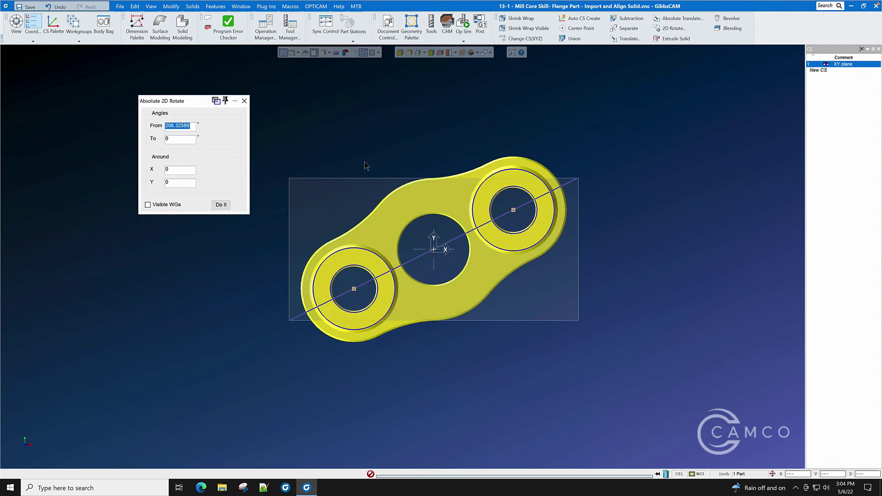
Step: Apply the rotation to 0° so the boss centre line runs level along X, then view it in 3D
left_click(221, 205)
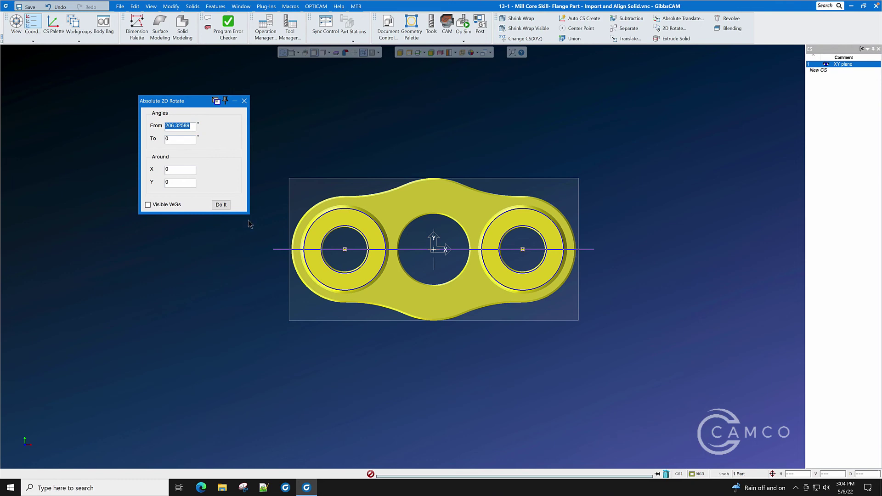
left_click(243, 101)
middle_click_drag(220, 211, 232, 309)
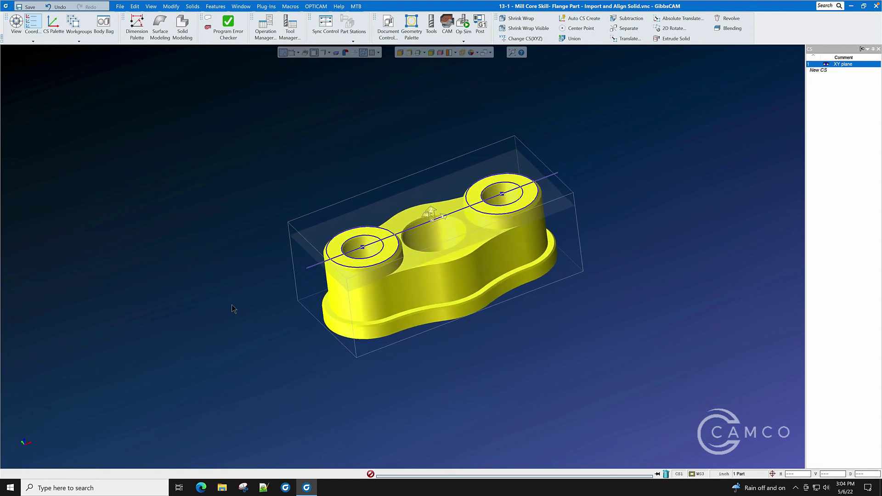
left_click(232, 308)
scroll(232, 309, "up", 3)
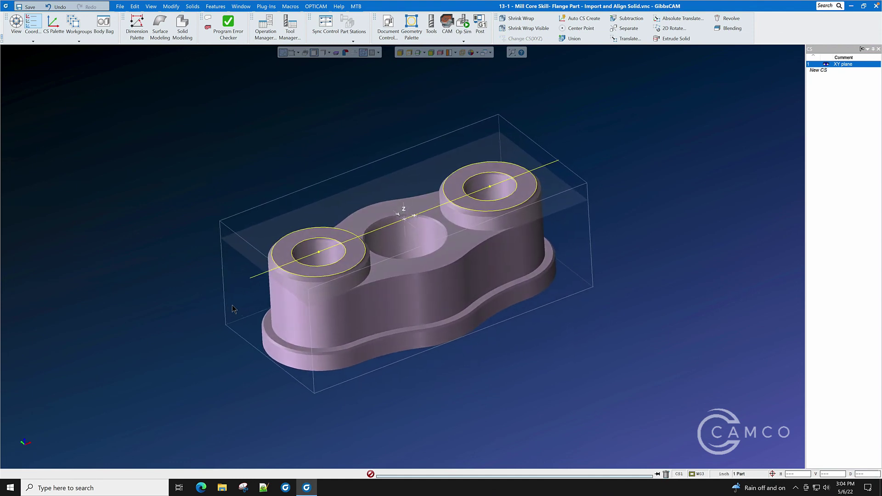